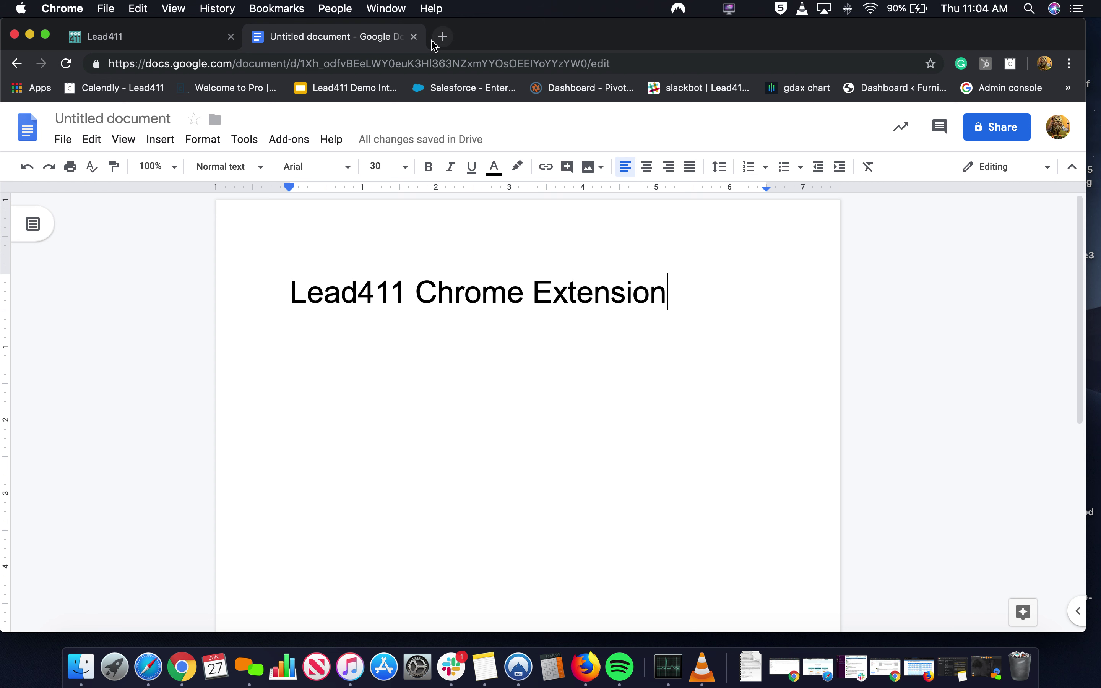
# Close the Google Docs tab to reveal the June 27, 2019 Funding/Financing listings.
pyautogui.click(413, 36)
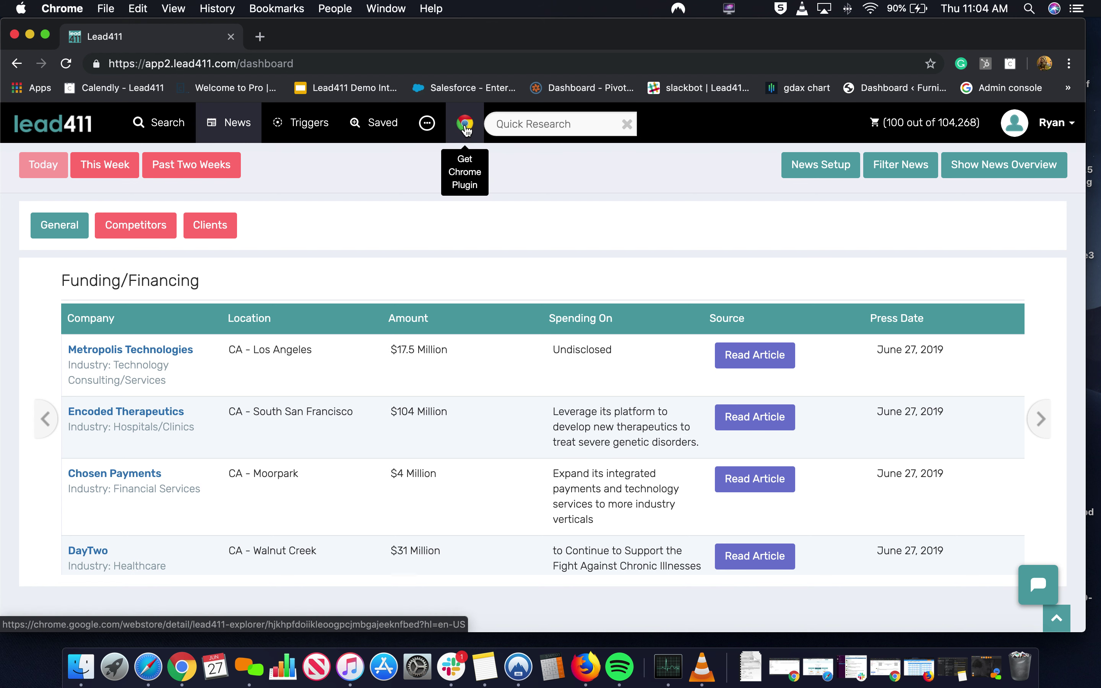
# Install the Lead411 Chrome Extension from the Chrome Web Store with Add to Chrome and Add extension.
pyautogui.click(465, 127)
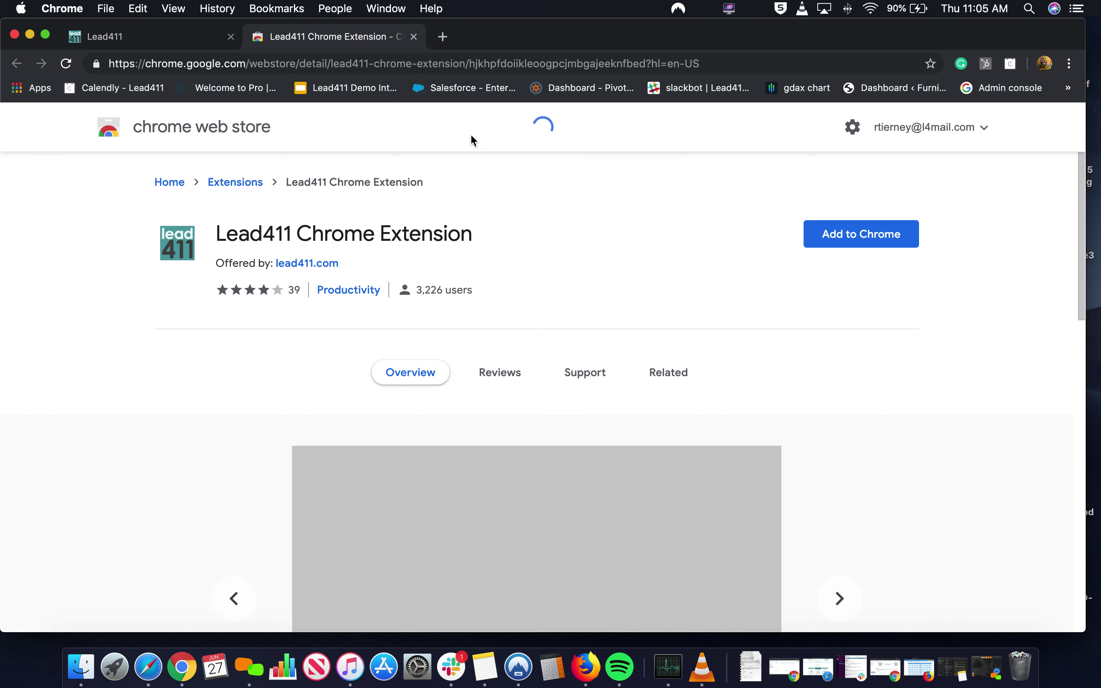
pyautogui.click(836, 239)
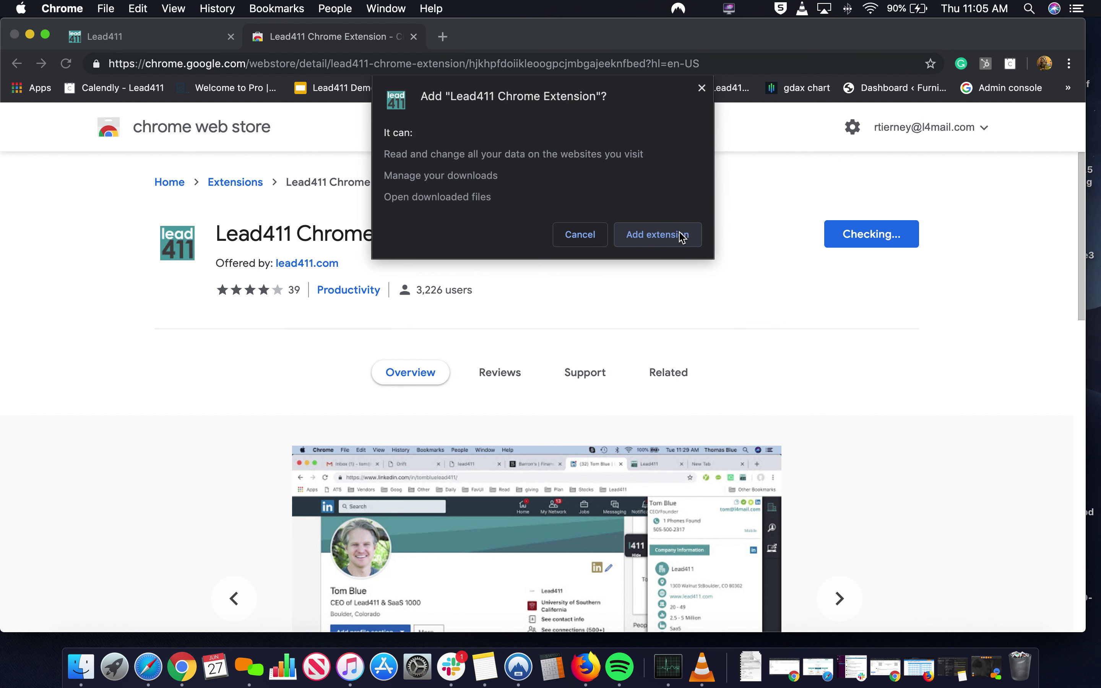
pyautogui.click(680, 235)
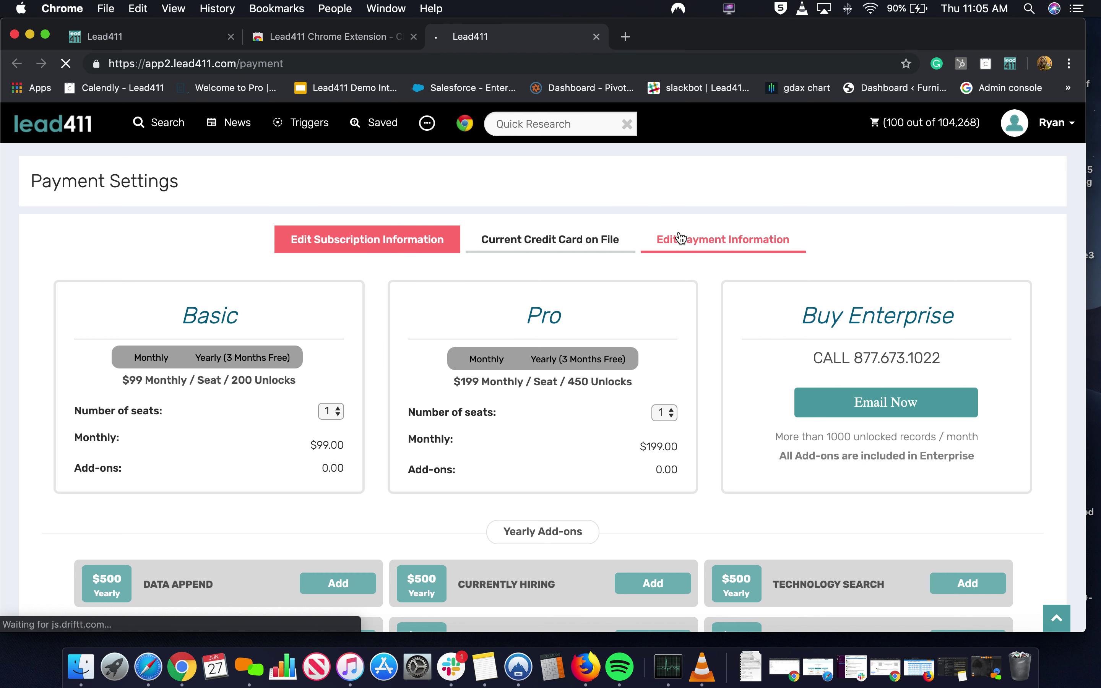
# Close the store and payment tabs, run the IT/Infrast VP saved search, and open the Centene contact's LinkedIn.
pyautogui.click(414, 37)
pyautogui.click(412, 37)
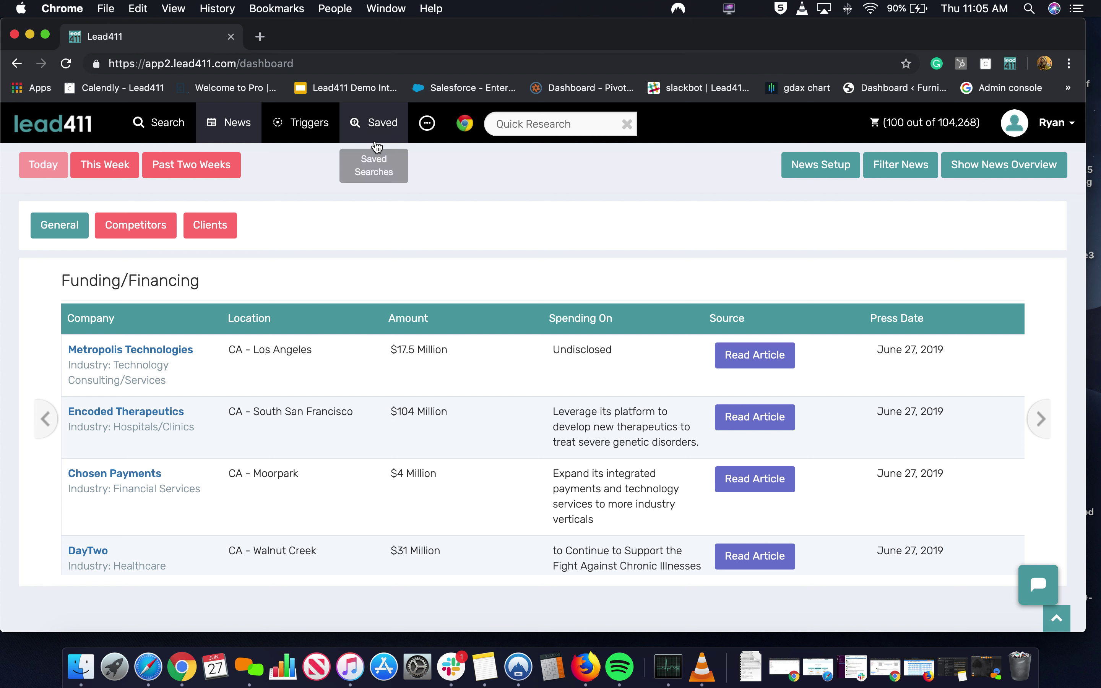
pyautogui.click(381, 138)
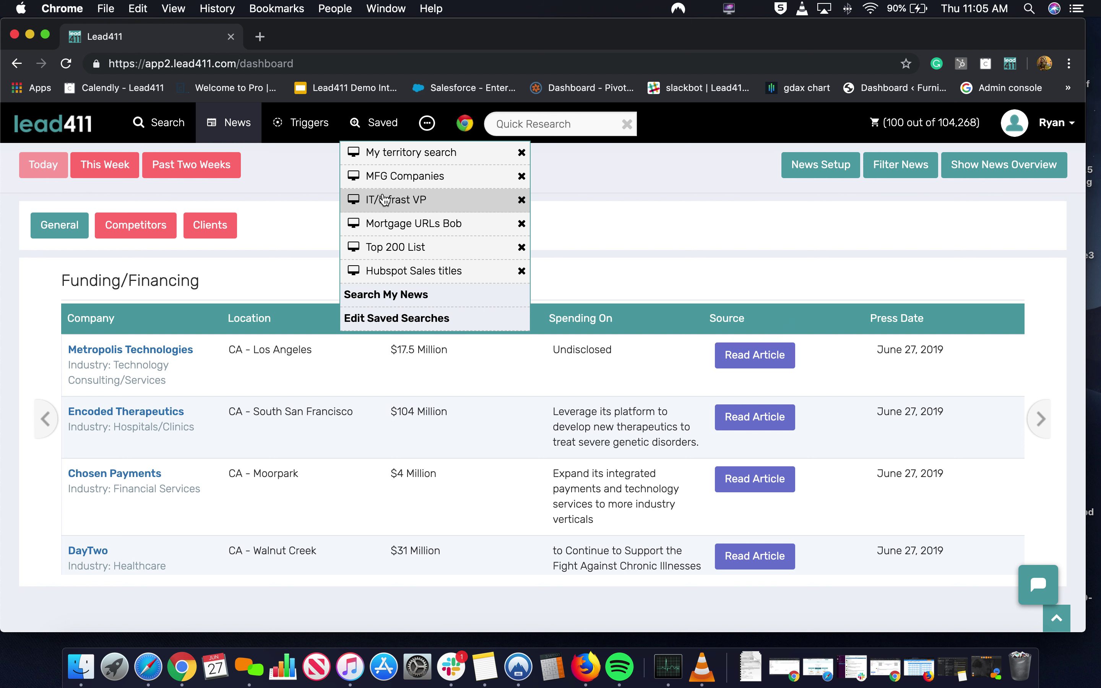
pyautogui.click(384, 201)
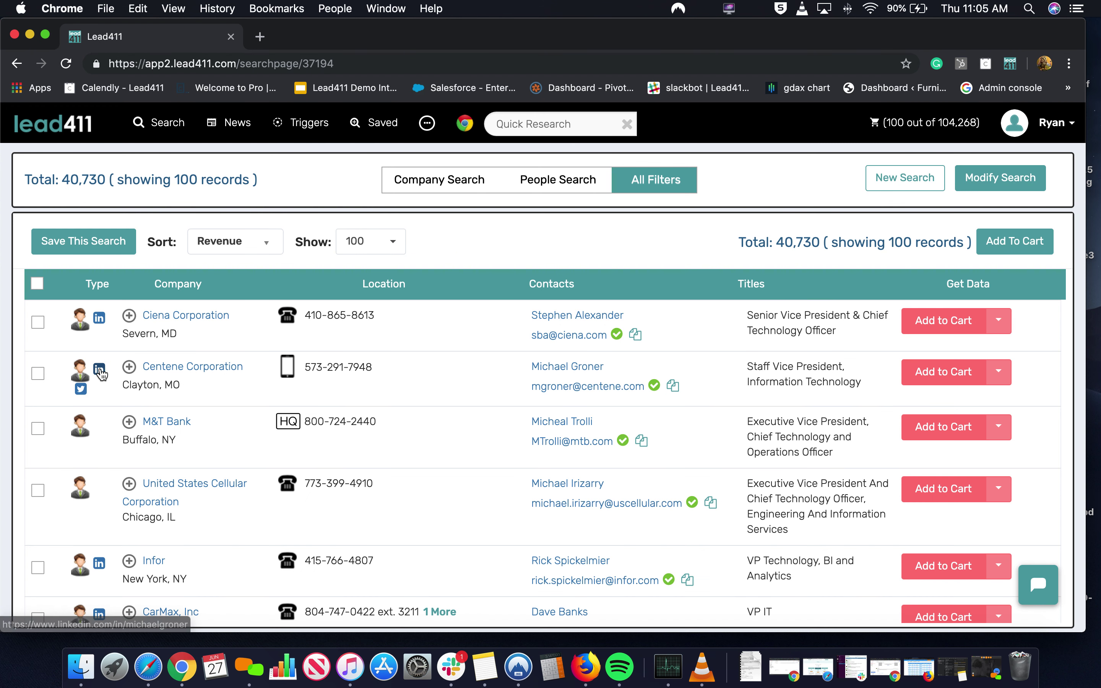
pyautogui.keyDown('super'); pyautogui.click(100, 368); pyautogui.keyUp('super')
pyautogui.scroll(-5, 107, 494)
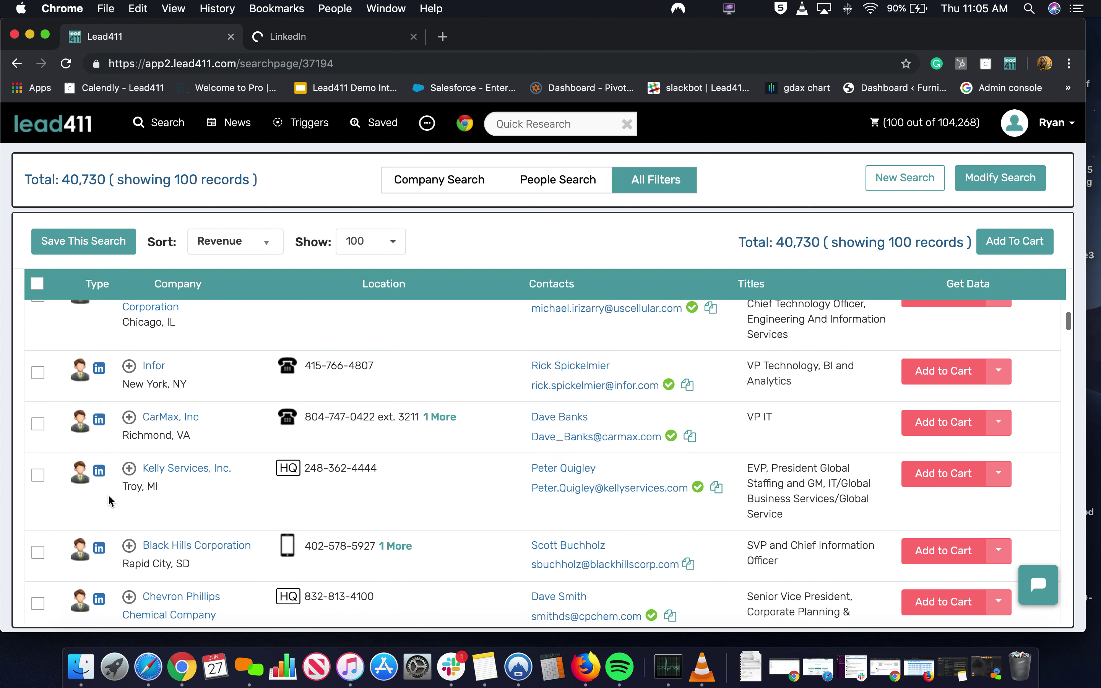
# Open the CarMax and Infor LinkedIn profiles, then view and close the Centene Staff VP's contact info.
pyautogui.keyDown('super'); pyautogui.click(99, 388); pyautogui.keyUp('super')
pyautogui.keyDown('super'); pyautogui.click(99, 337); pyautogui.keyUp('super')
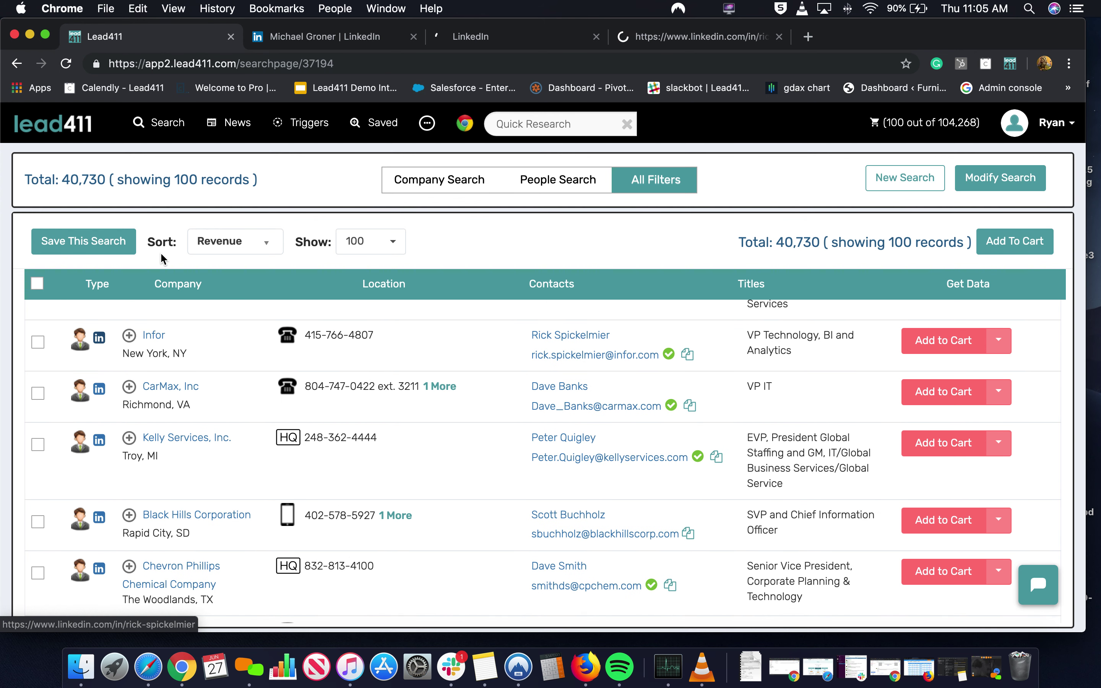
pyautogui.click(343, 43)
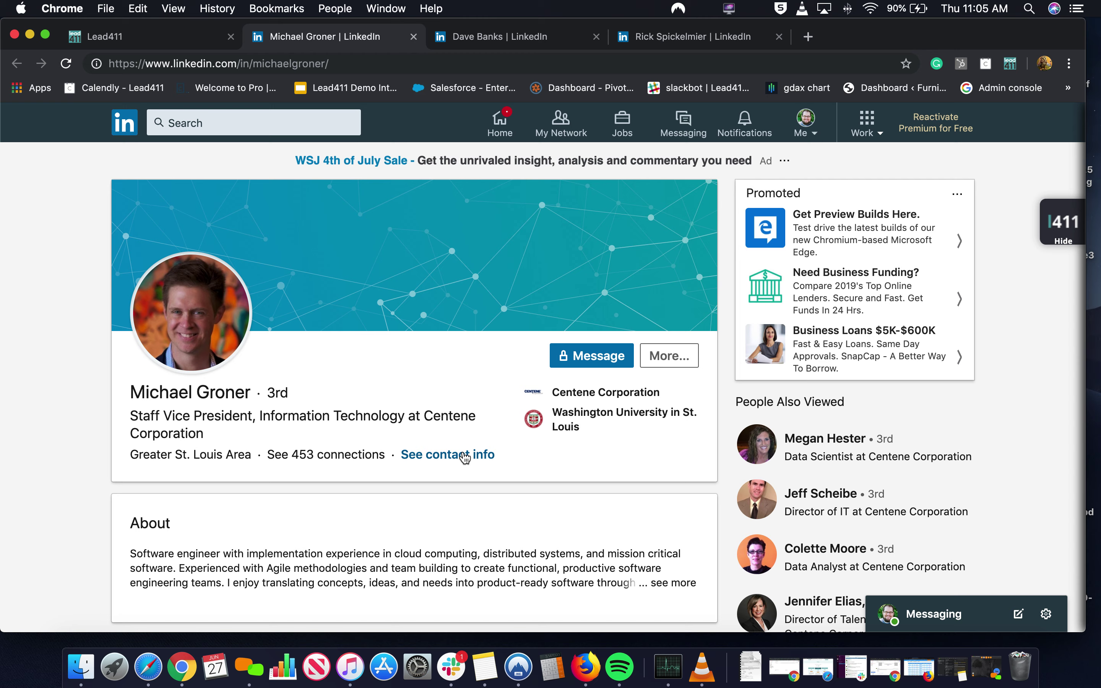
pyautogui.click(464, 456)
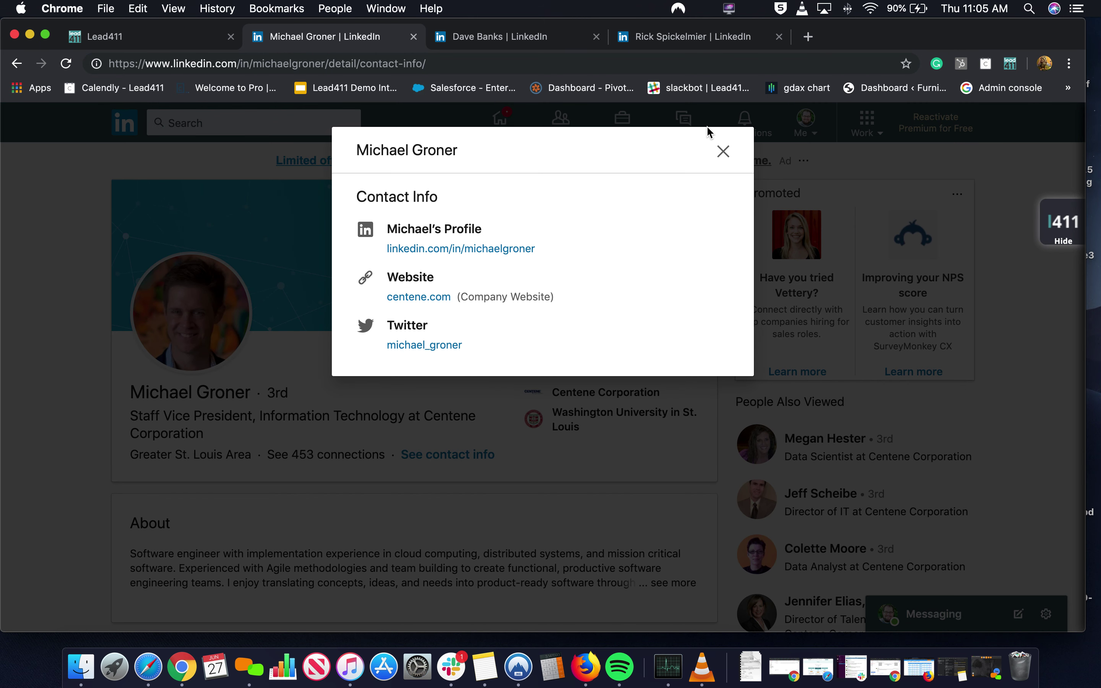
pyautogui.click(723, 151)
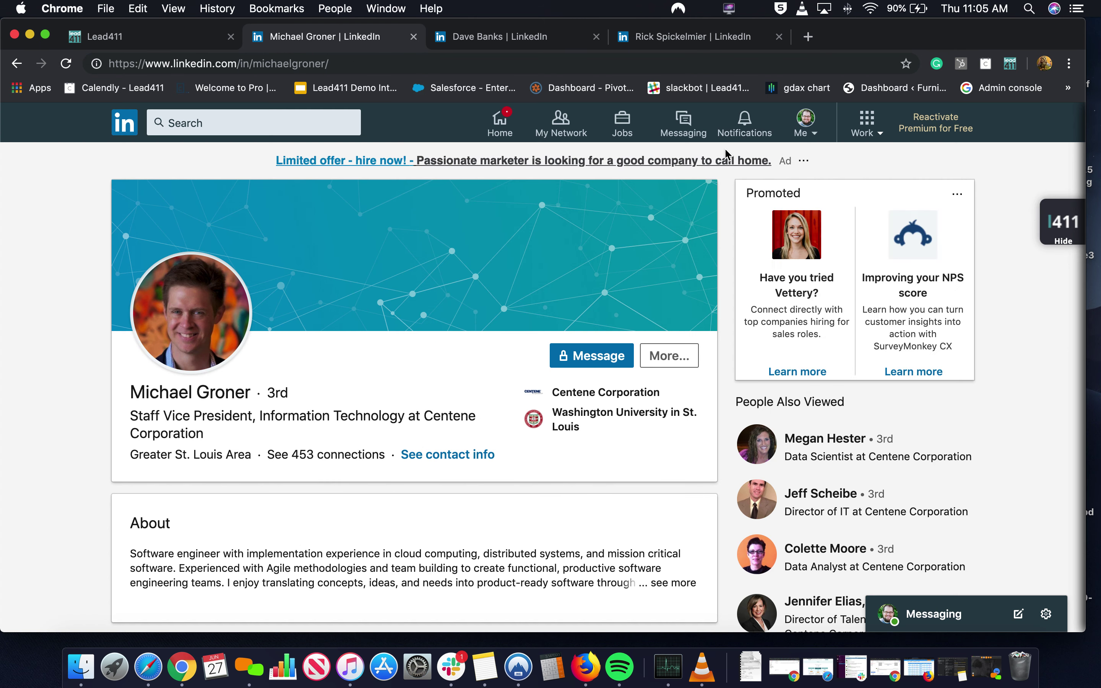
pyautogui.click(1060, 228)
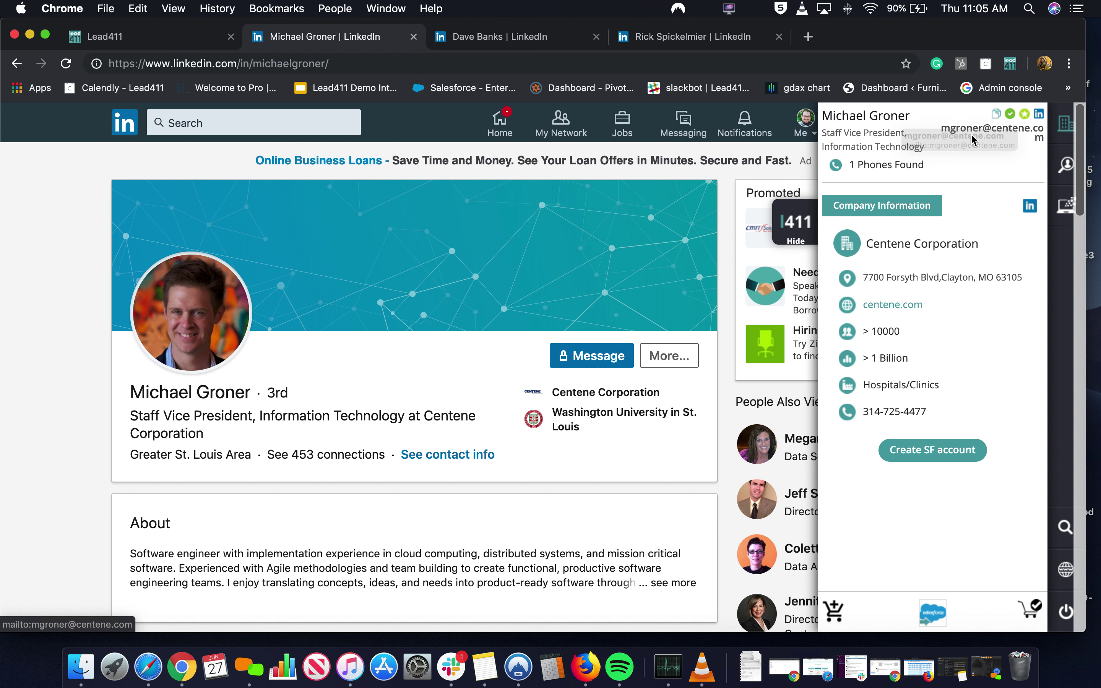
pyautogui.click(892, 167)
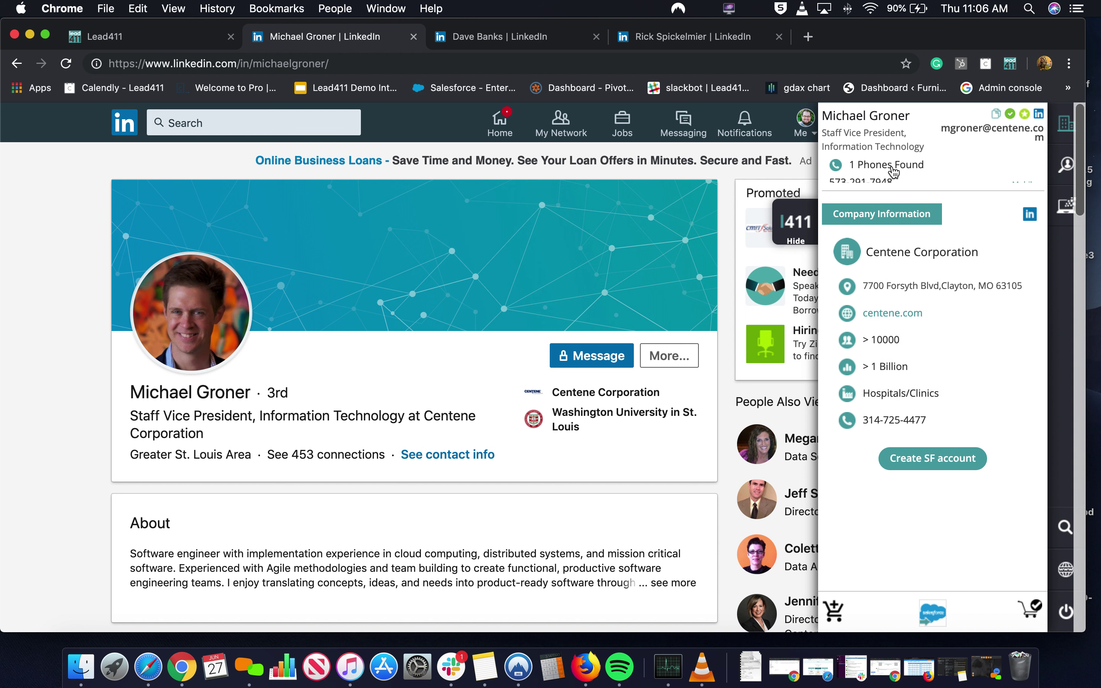
pyautogui.moveTo(897, 184); pyautogui.dragTo(829, 183)
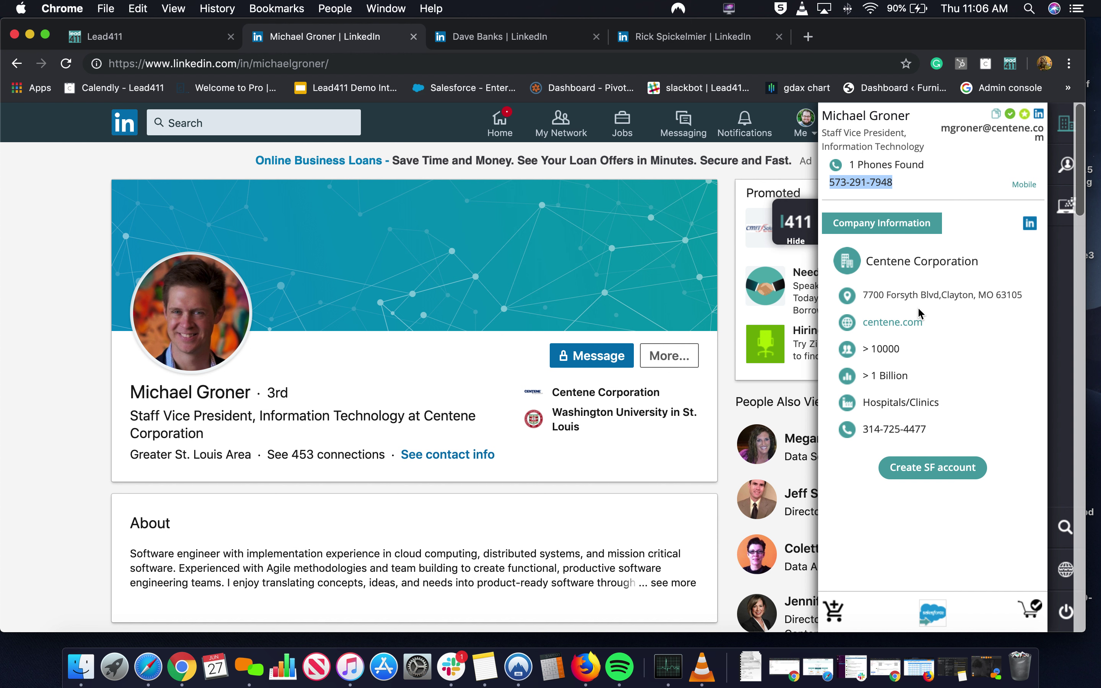
# Collapse the Lead411 panel and open a related Centene Director of IT's profile from People Also Viewed.
pyautogui.click(802, 208)
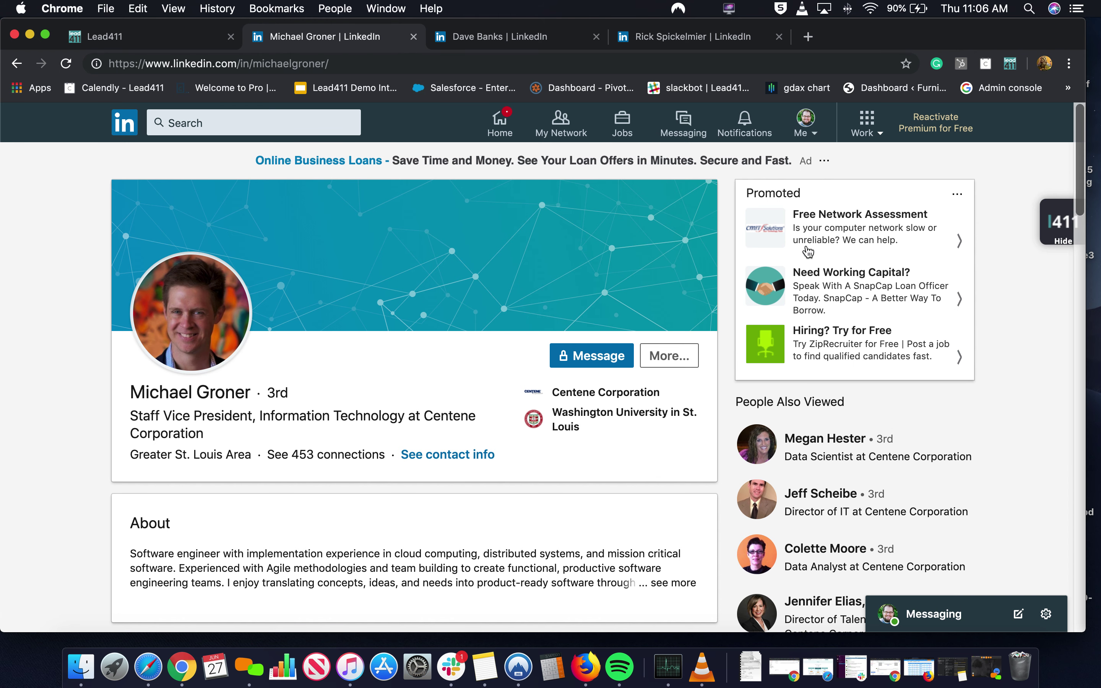
pyautogui.scroll(-1, 893, 423)
pyautogui.scroll(-5, 893, 423)
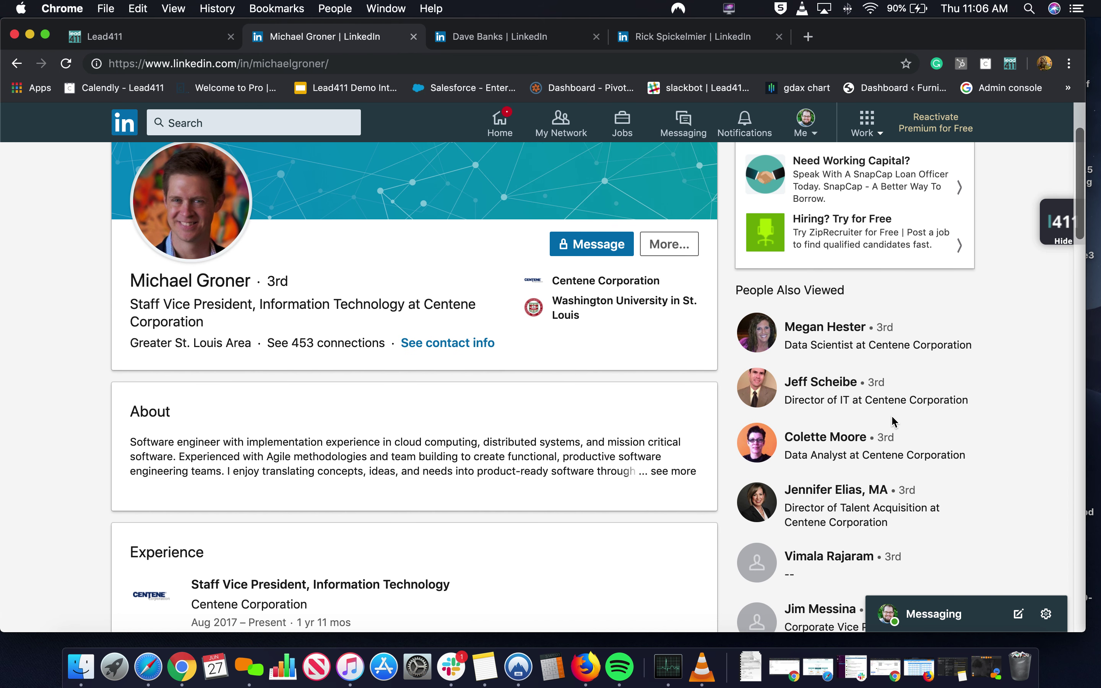
pyautogui.click(822, 383)
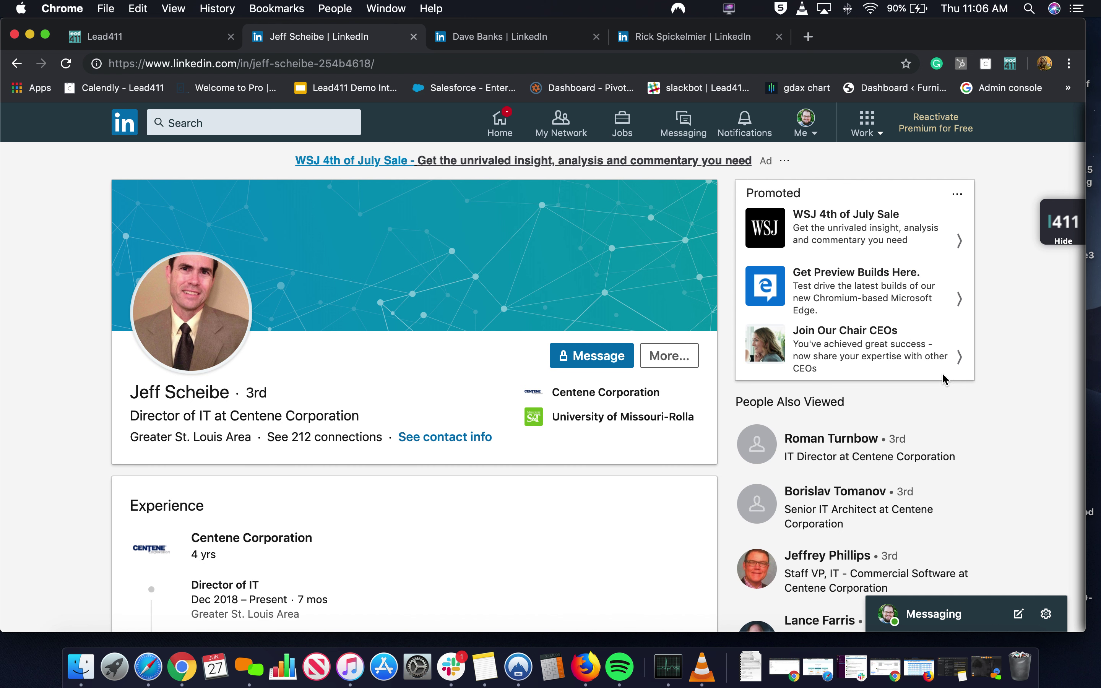
# Show his Lead411 details, research his email and pick the 98.88% likely address.
pyautogui.click(1063, 228)
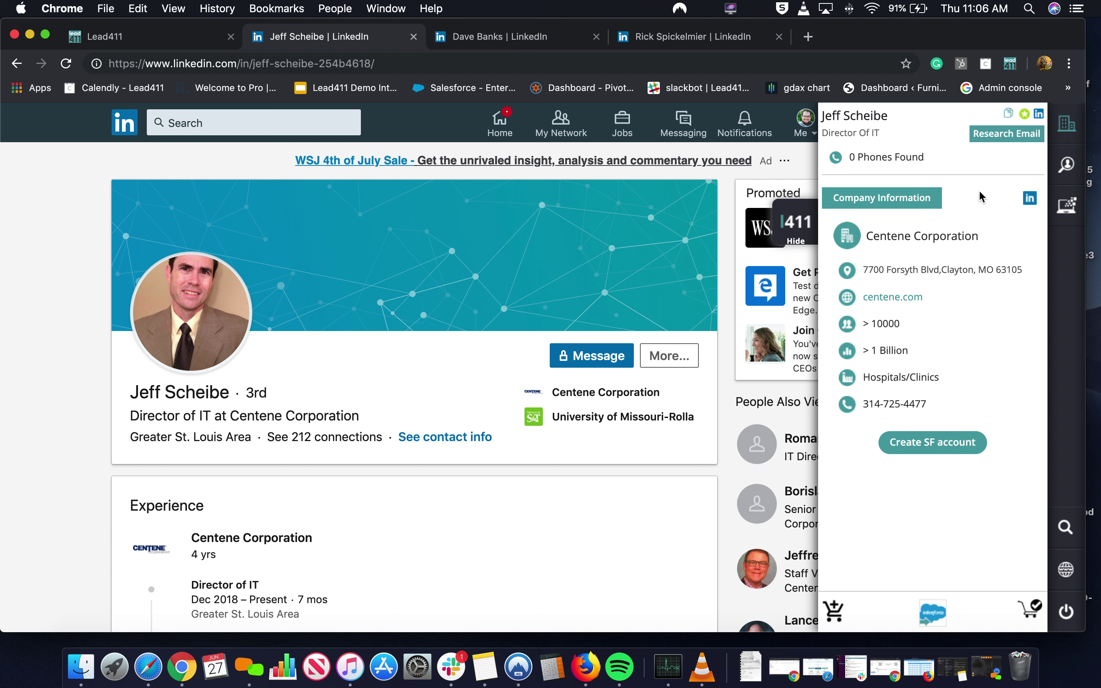
pyautogui.click(999, 136)
pyautogui.click(997, 131)
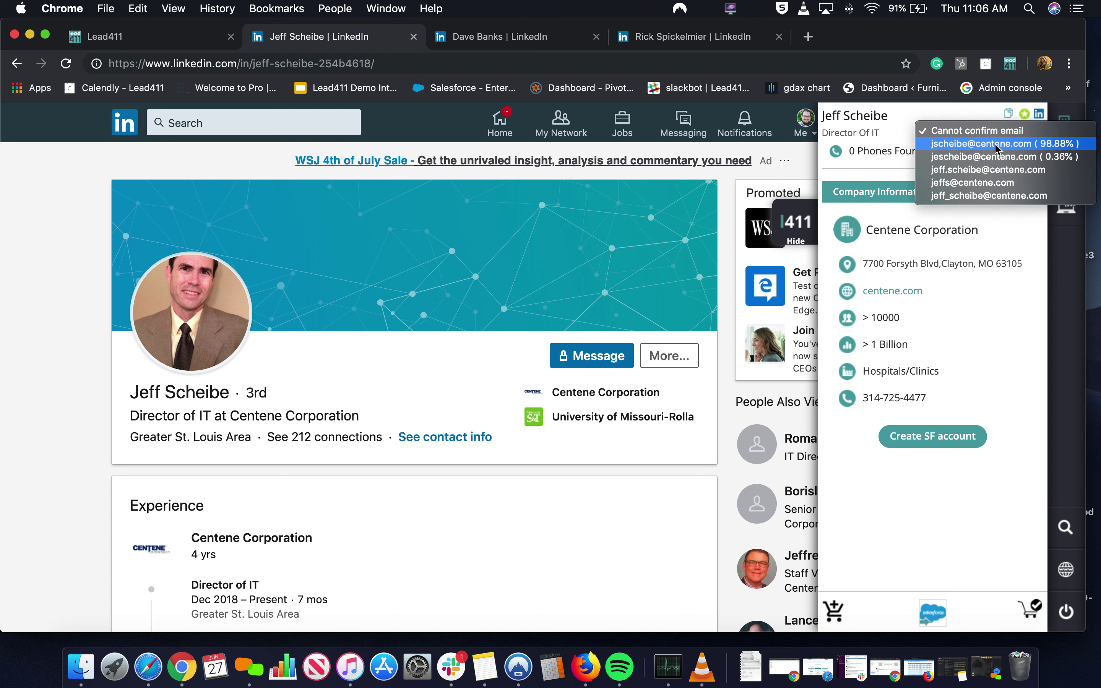
pyautogui.click(995, 145)
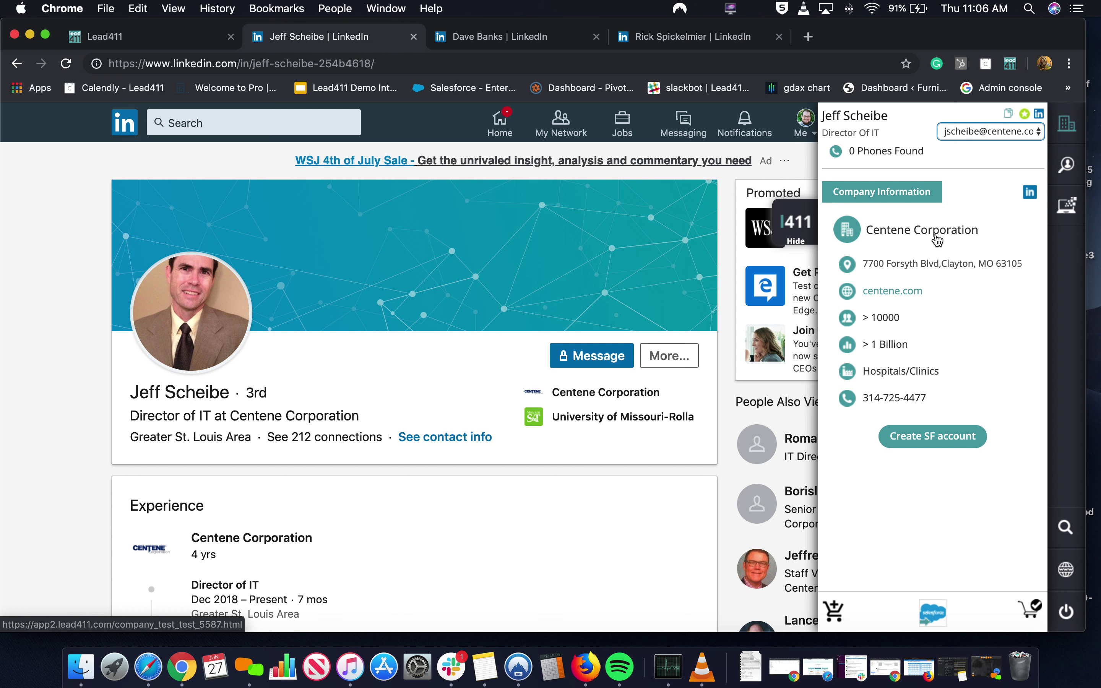
# Open centene.com from the Lead411 panel and toggle the sidebar to show Centene Corporation's company info.
pyautogui.click(904, 295)
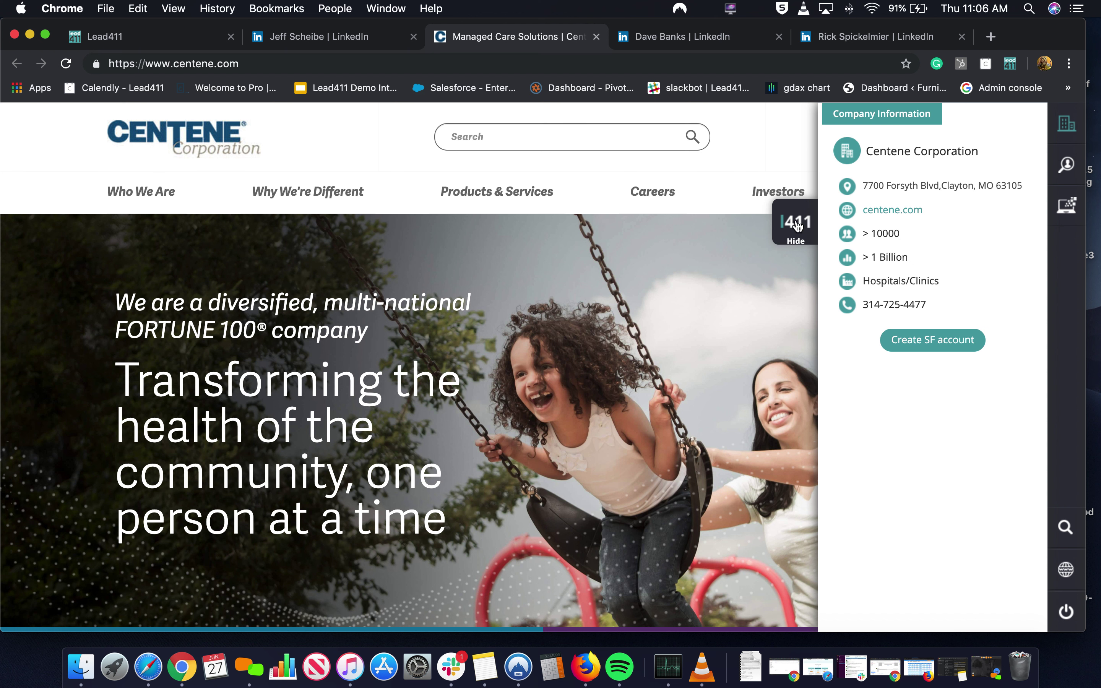
pyautogui.click(790, 225)
pyautogui.click(1058, 222)
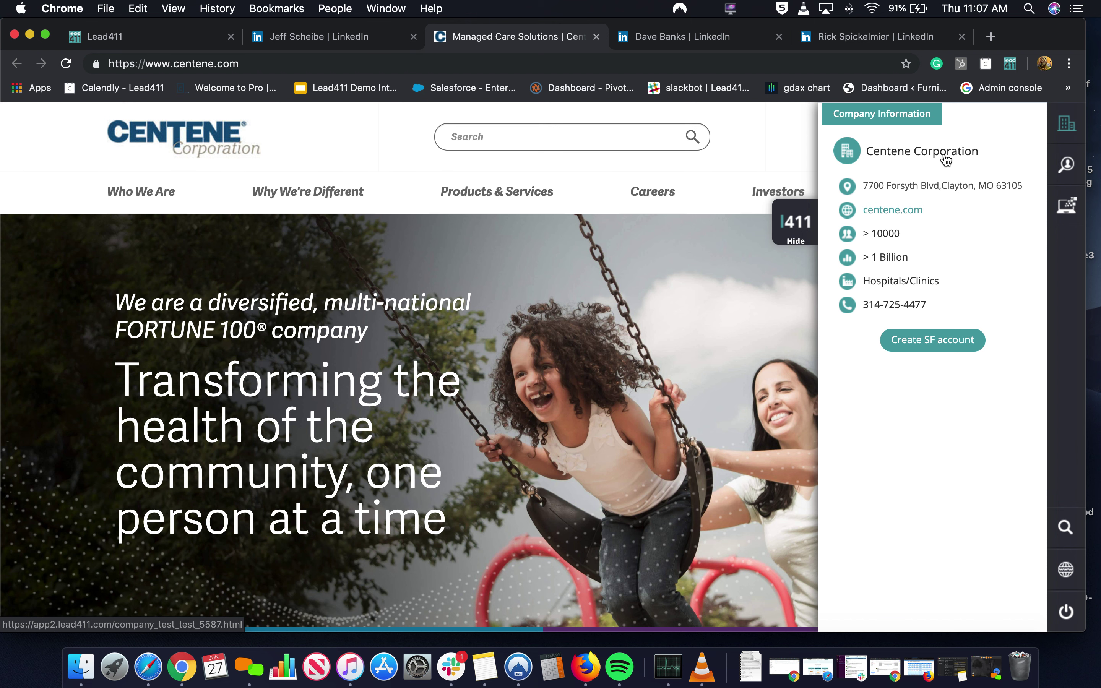
# Open Centene Corporation's Lead411 company page (6134 employees) in a new tab, then return to centene.com.
pyautogui.click(947, 158)
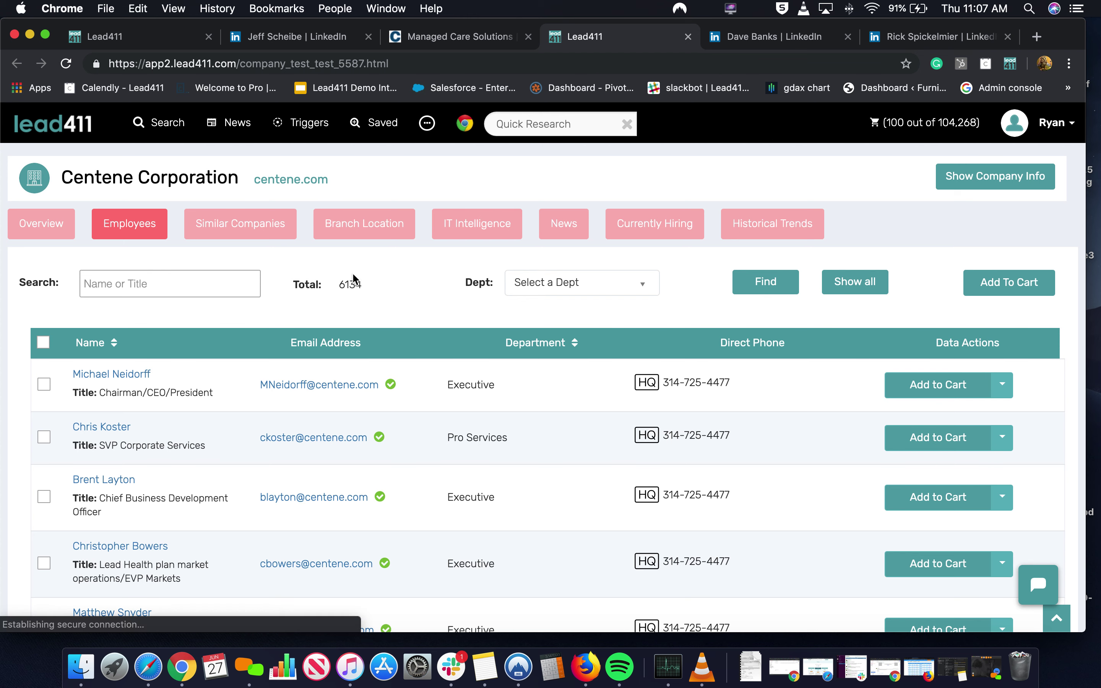
pyautogui.click(447, 35)
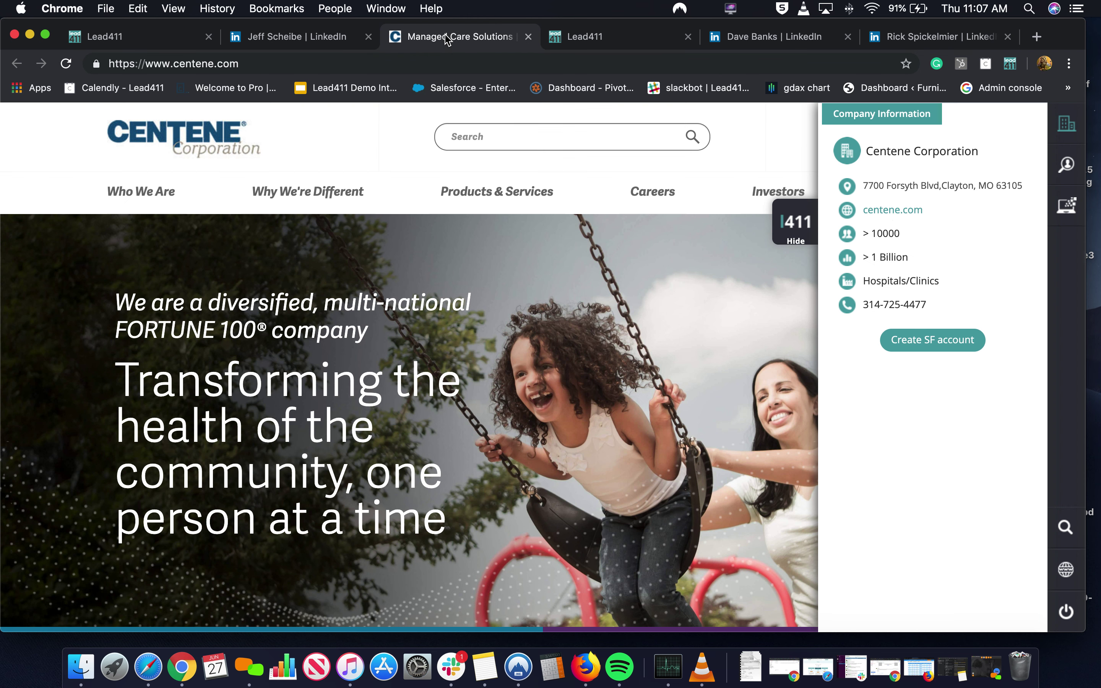
# Search Centene employees by name for 'ryan', scroll the results, then clear the search field.
pyautogui.click(1060, 167)
pyautogui.click(911, 154)
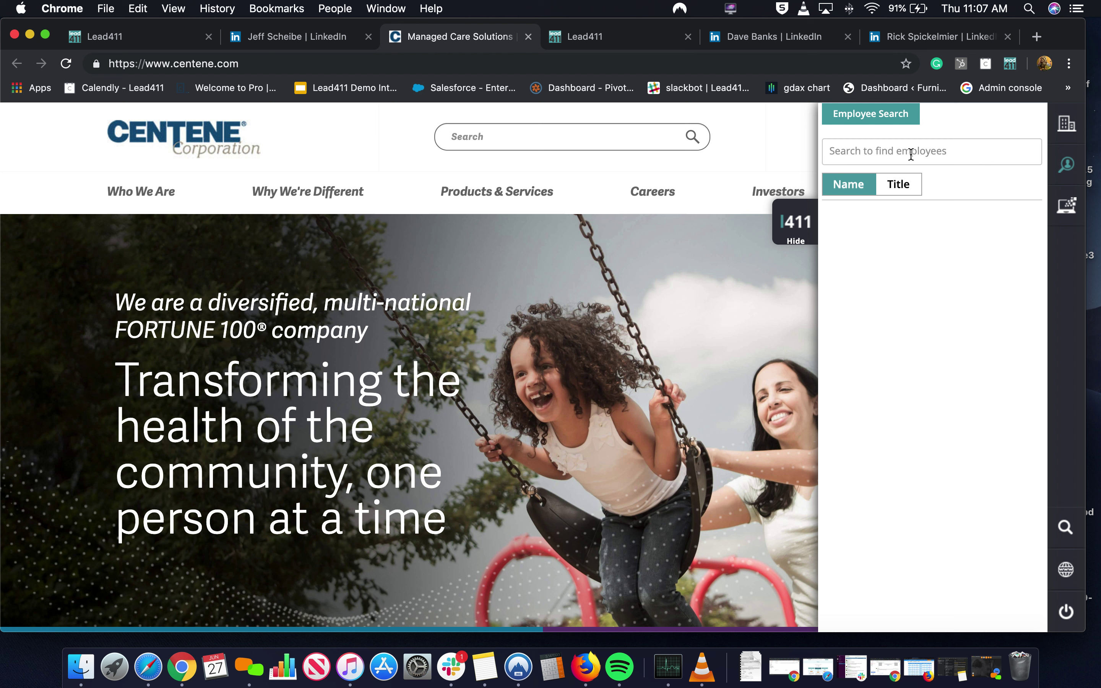
pyautogui.write('ryan')
pyautogui.scroll(-1, 899, 306)
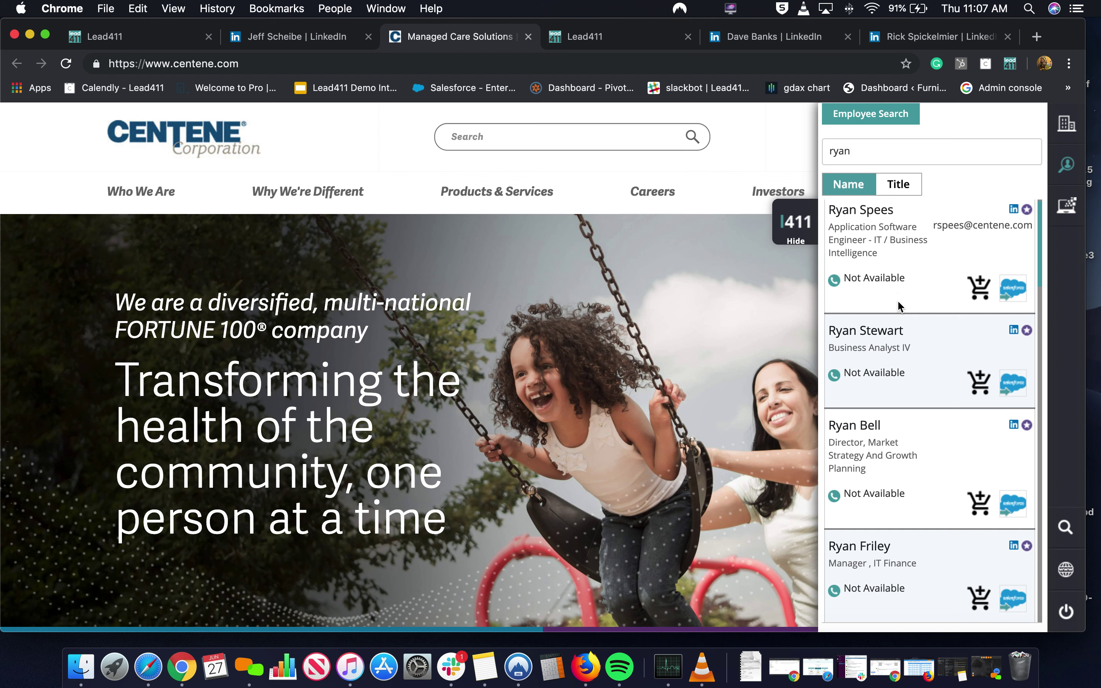
pyautogui.scroll(-10, 898, 306)
pyautogui.scroll(4, 900, 307)
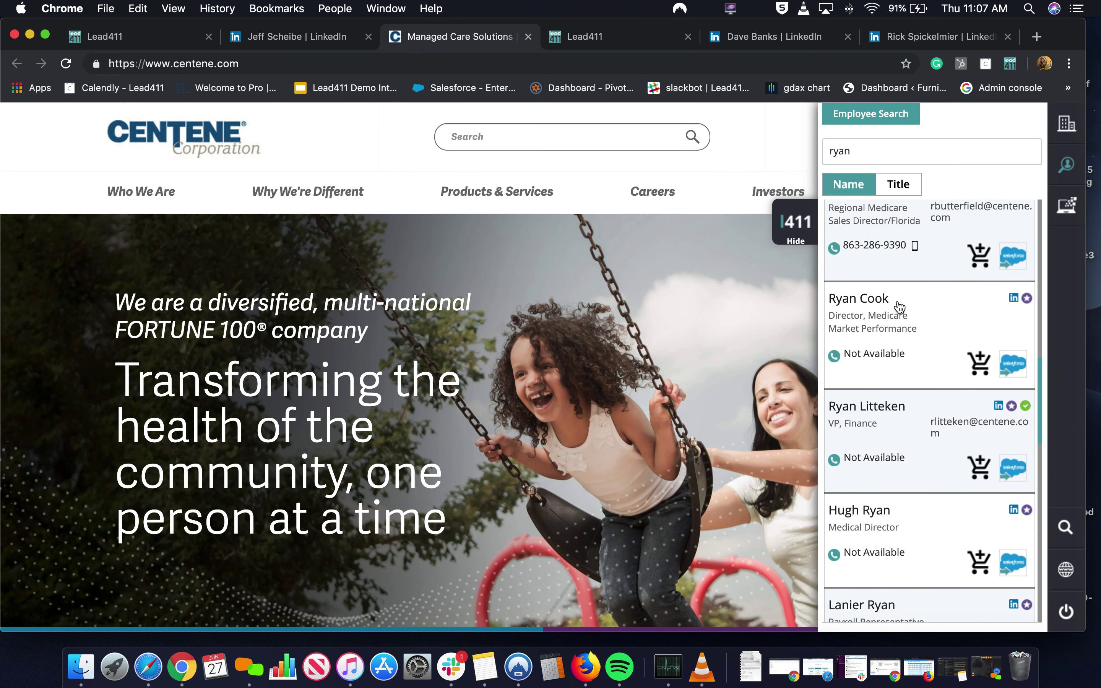
pyautogui.scroll(2, 899, 306)
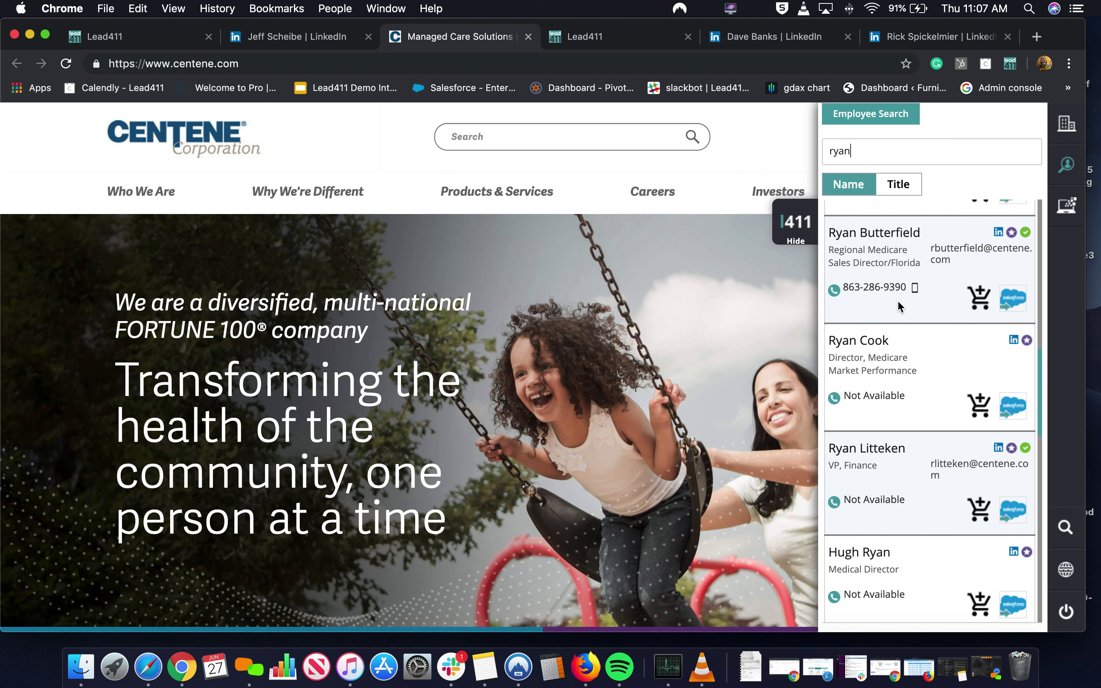
pyautogui.doubleClick(869, 148)
pyautogui.press('BackSpace')
# Search Centene employees by title for 'marketing' and scroll through the marketing staff results.
pyautogui.click(898, 186)
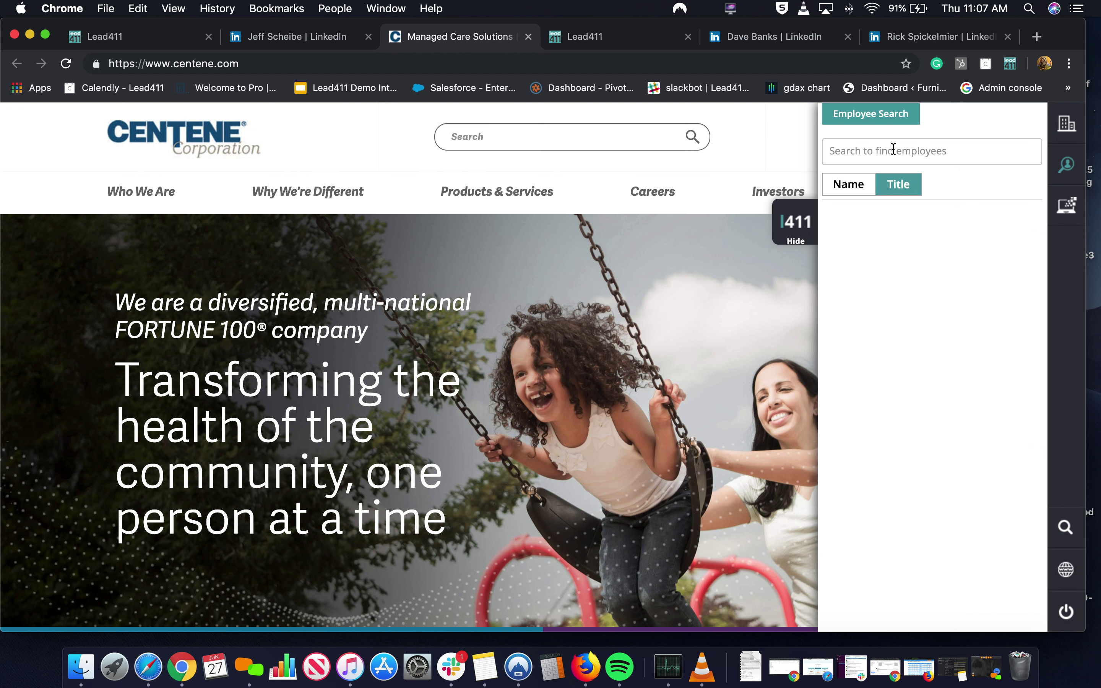
pyautogui.write('marketing')
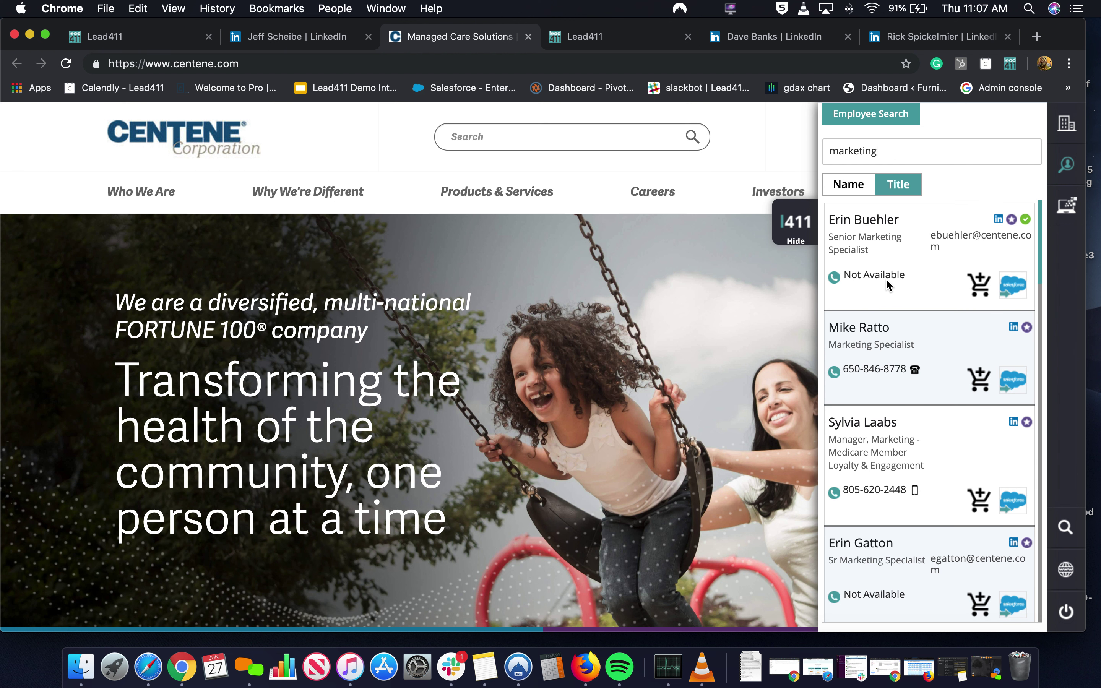
pyautogui.scroll(-3, 885, 279)
pyautogui.scroll(-3, 885, 283)
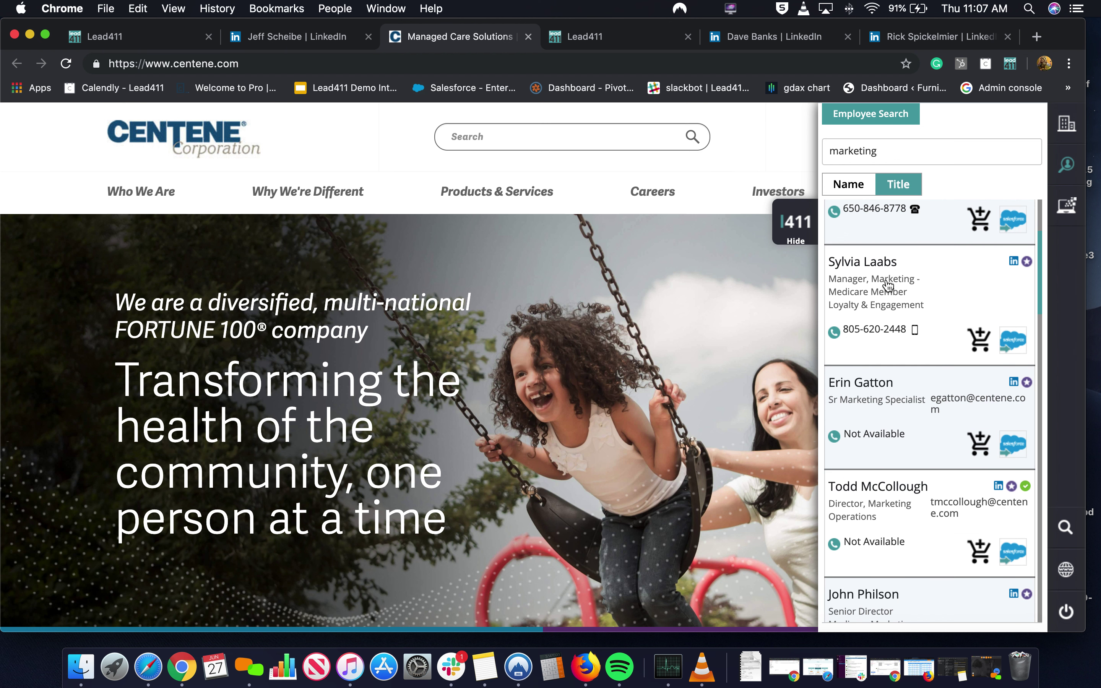
pyautogui.scroll(5, 886, 292)
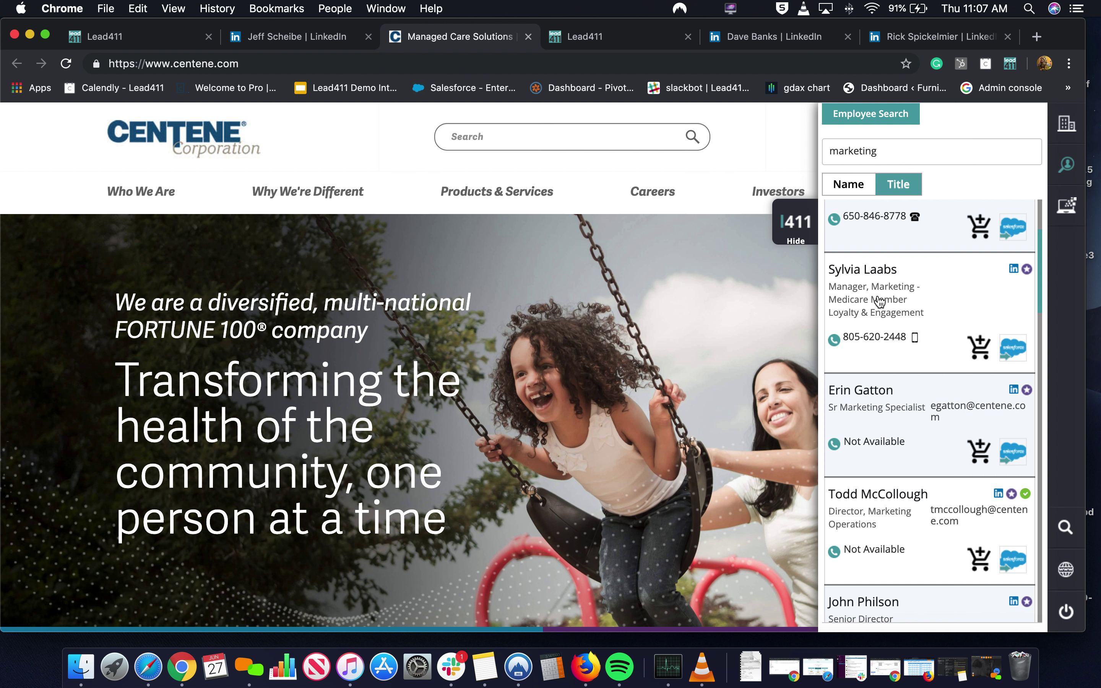